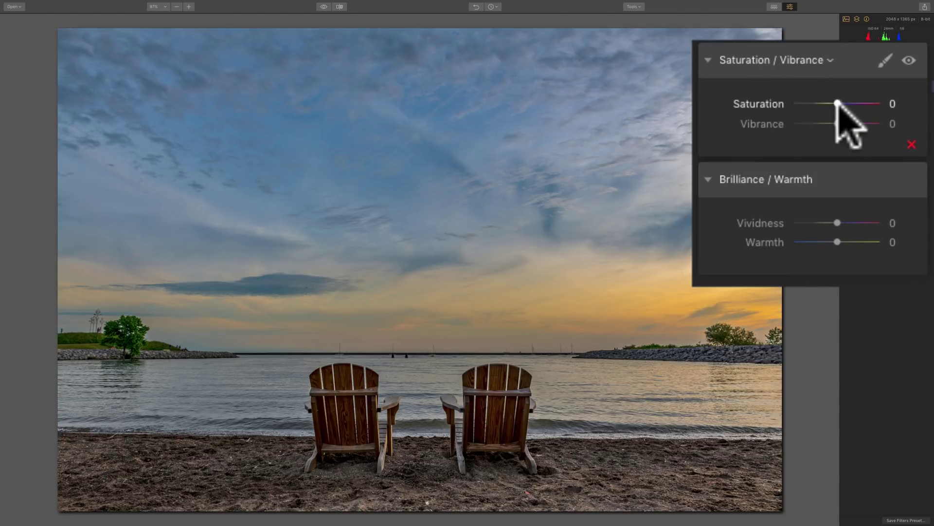
Try Saturation at -100 and at 100 on the beach photo, and reset it to 0.
{"action": "left_click_drag", "start_coordinate": [836, 103], "coordinate": [752, 101]}
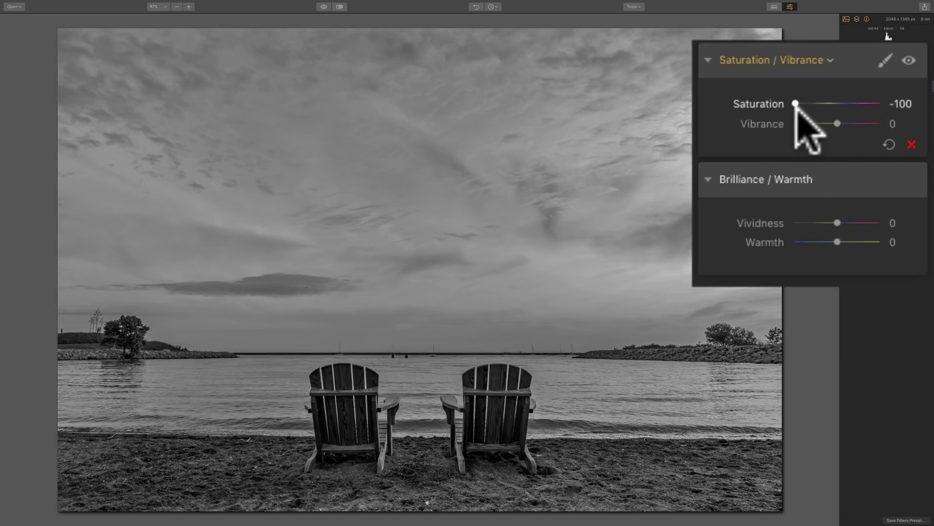
{"action": "left_click_drag", "start_coordinate": [795, 104], "coordinate": [897, 104]}
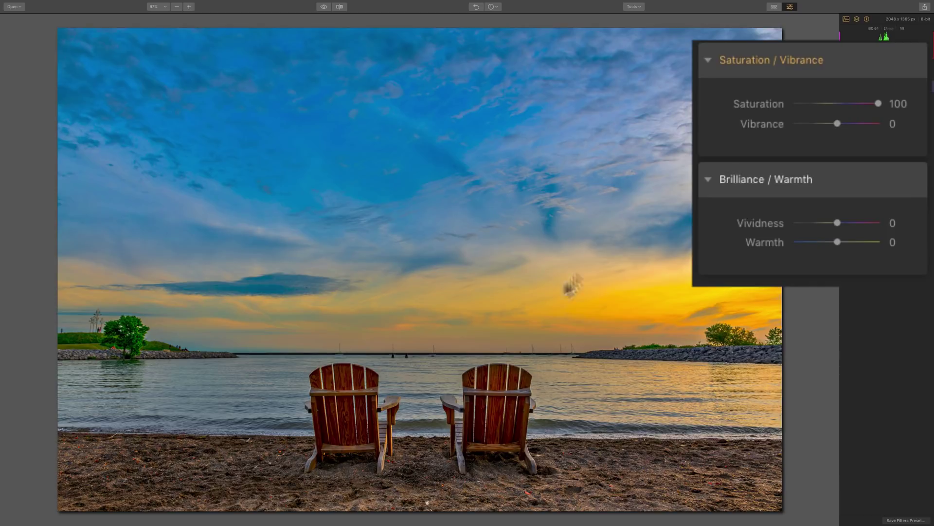
{"action": "double_click", "coordinate": [763, 102]}
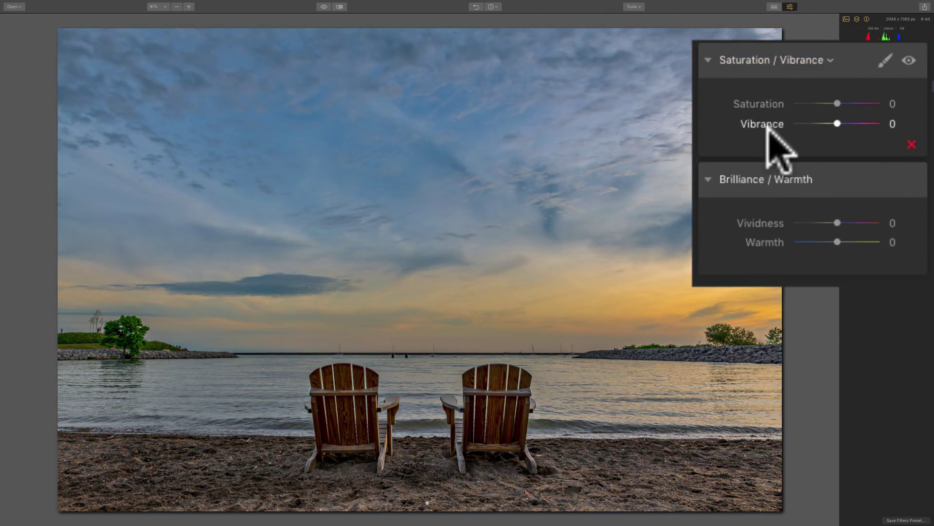
Try Vibrance at -100 and at 100 on the photo, resetting it to 0 after each extreme.
{"action": "left_click_drag", "start_coordinate": [836, 123], "coordinate": [768, 125]}
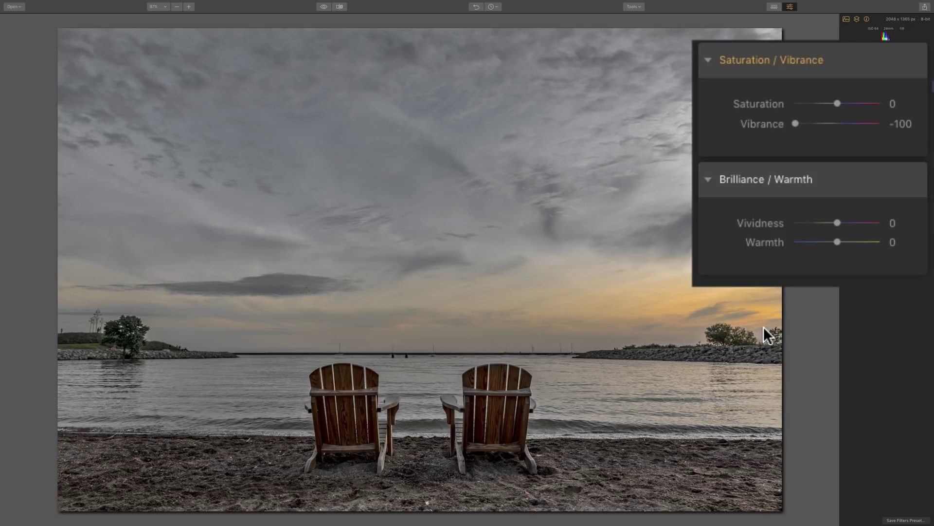
{"action": "left_click", "coordinate": [762, 124]}
{"action": "left_click", "coordinate": [761, 124]}
{"action": "left_click", "coordinate": [847, 123]}
{"action": "left_click_drag", "start_coordinate": [848, 122], "coordinate": [897, 122]}
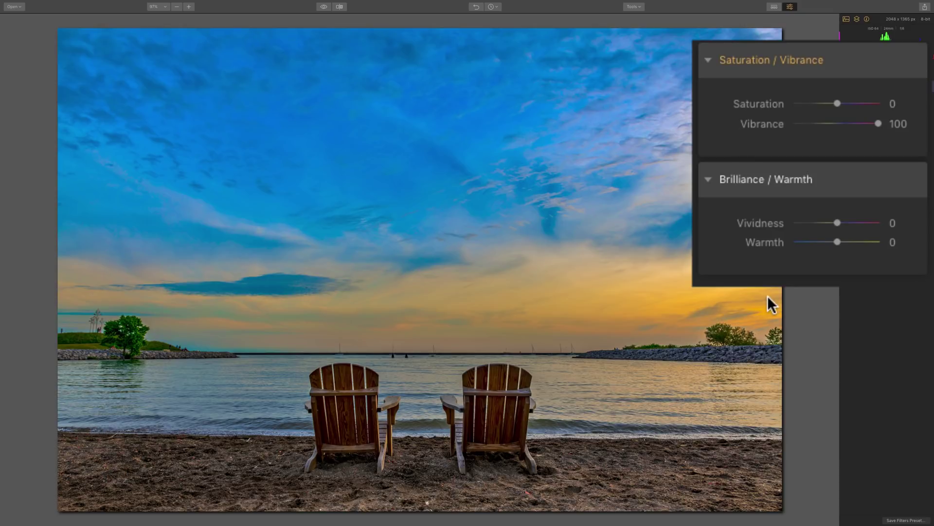
{"action": "double_click", "coordinate": [763, 121]}
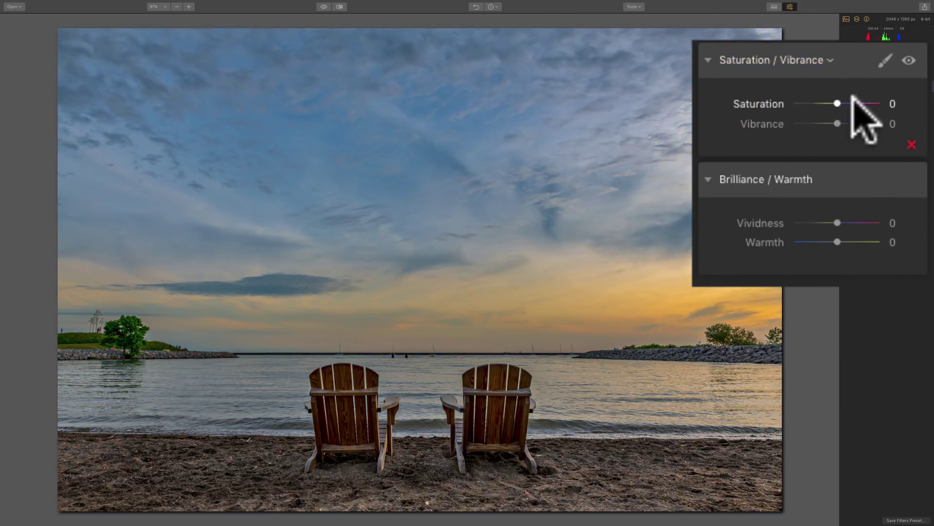
Compare Saturation at 100 with Vibrance at 100, resetting each slider to 0 after its test.
{"action": "left_click_drag", "start_coordinate": [836, 103], "coordinate": [912, 104]}
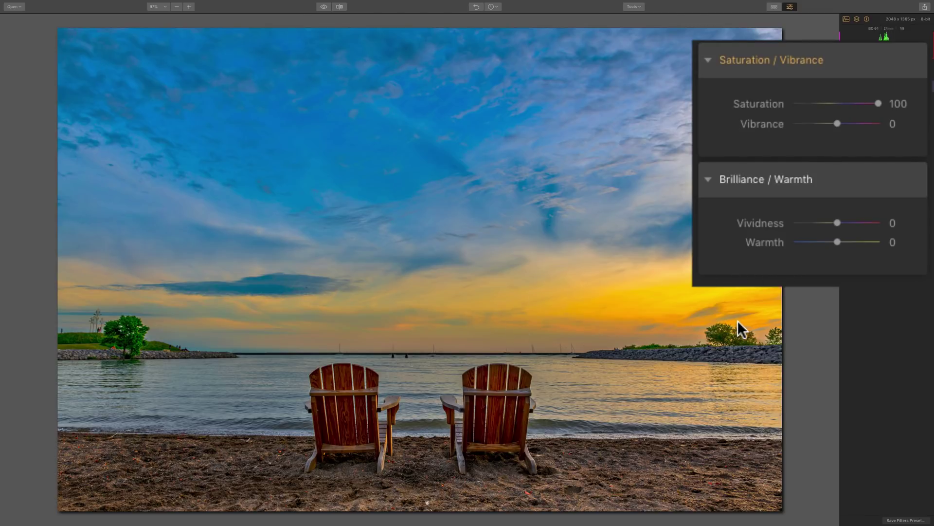
{"action": "double_click", "coordinate": [756, 103]}
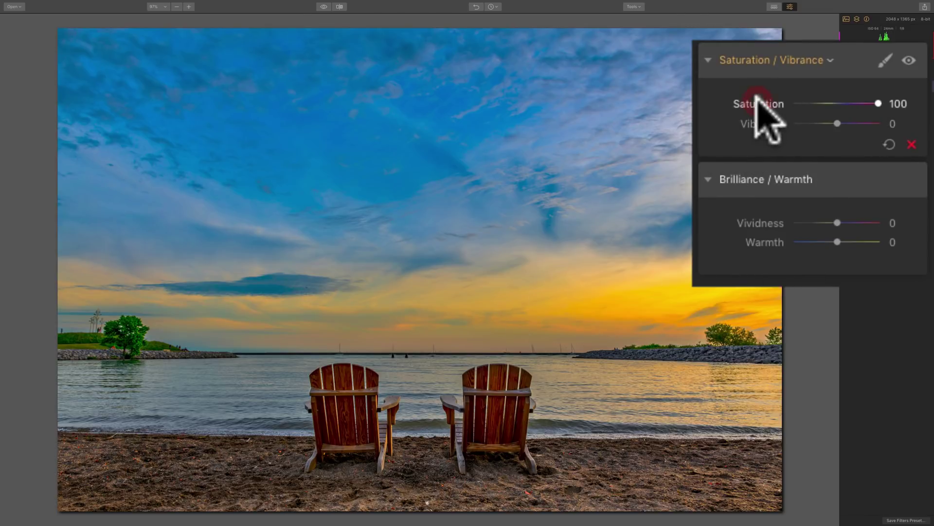
{"action": "left_click_drag", "start_coordinate": [836, 123], "coordinate": [881, 124]}
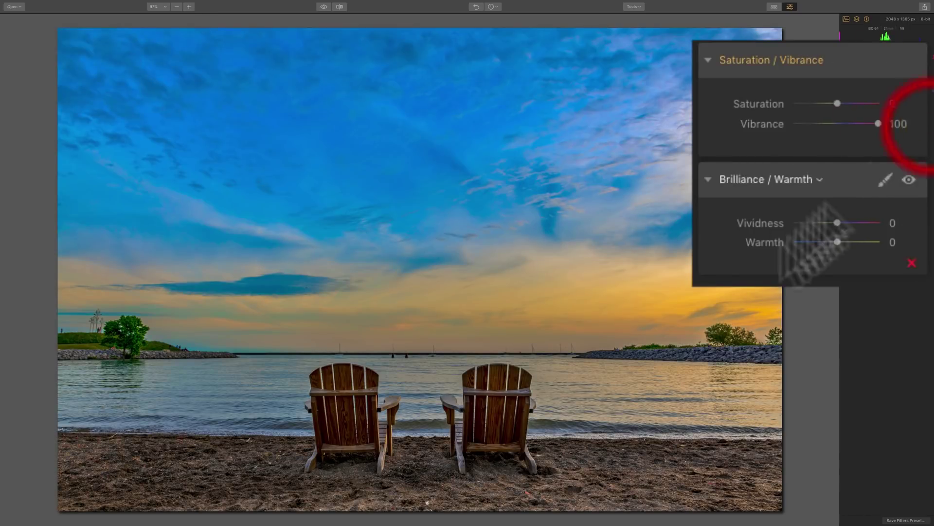
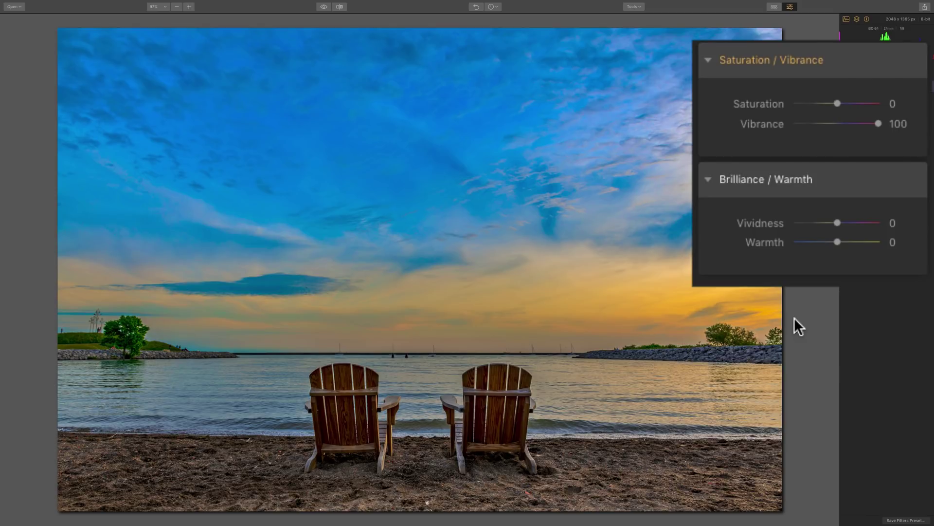
{"action": "mouse_move", "coordinate": [774, 87]}
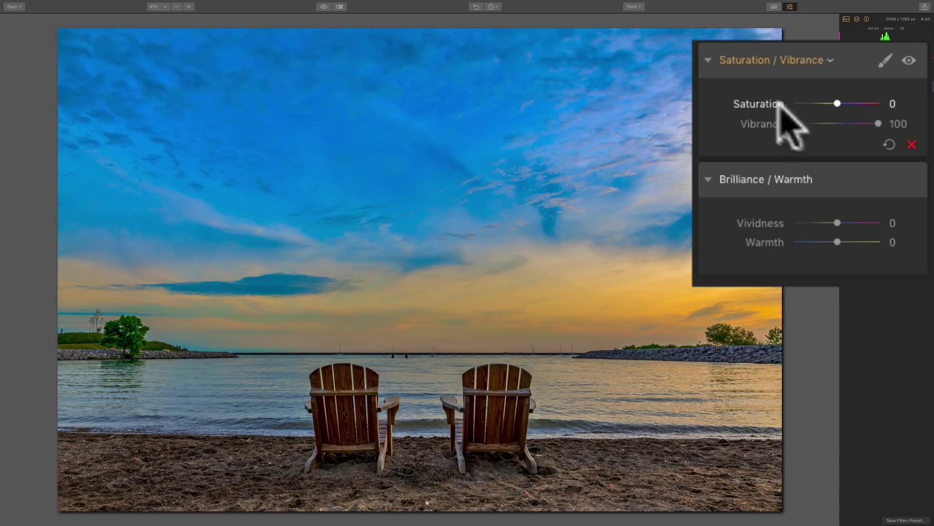
{"action": "double_click", "coordinate": [766, 124]}
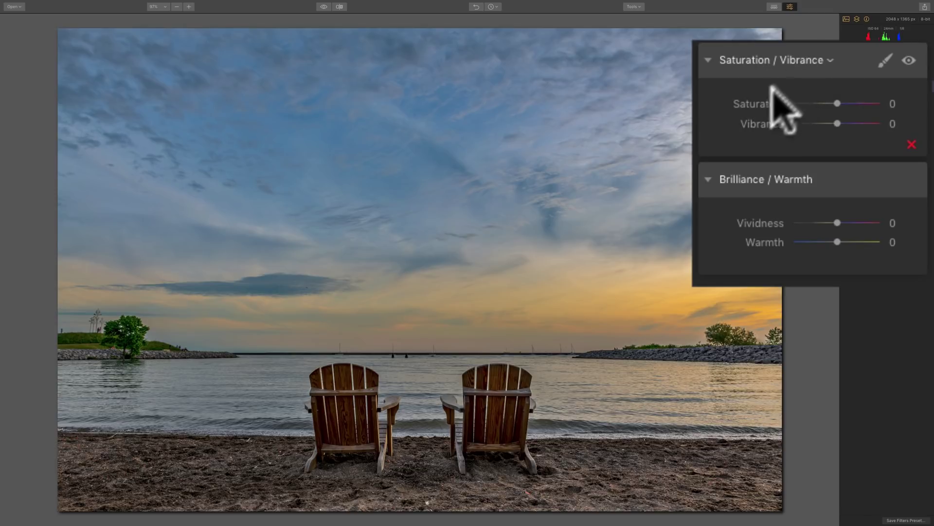
Try a strong Vibrance boost of 81 on the photo and reset it to 0.
{"action": "left_click_drag", "start_coordinate": [836, 124], "coordinate": [872, 124]}
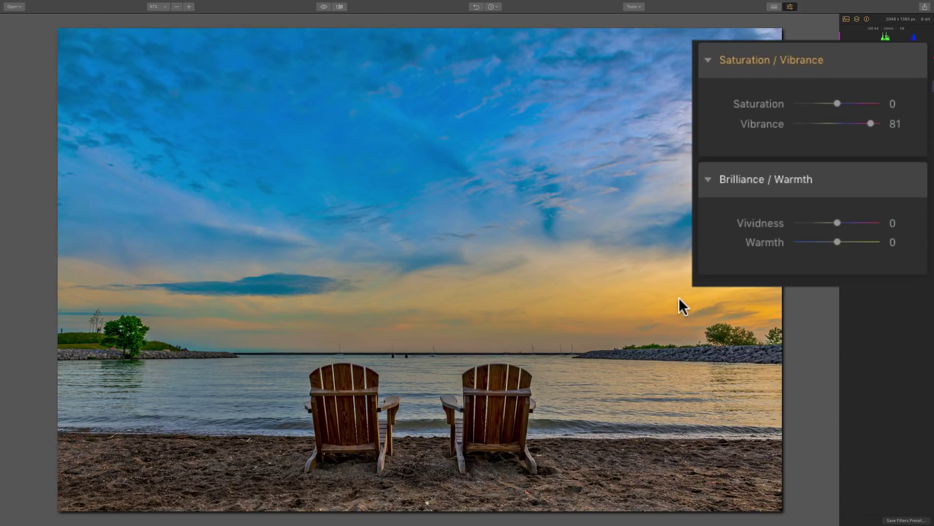
{"action": "left_click", "coordinate": [770, 123]}
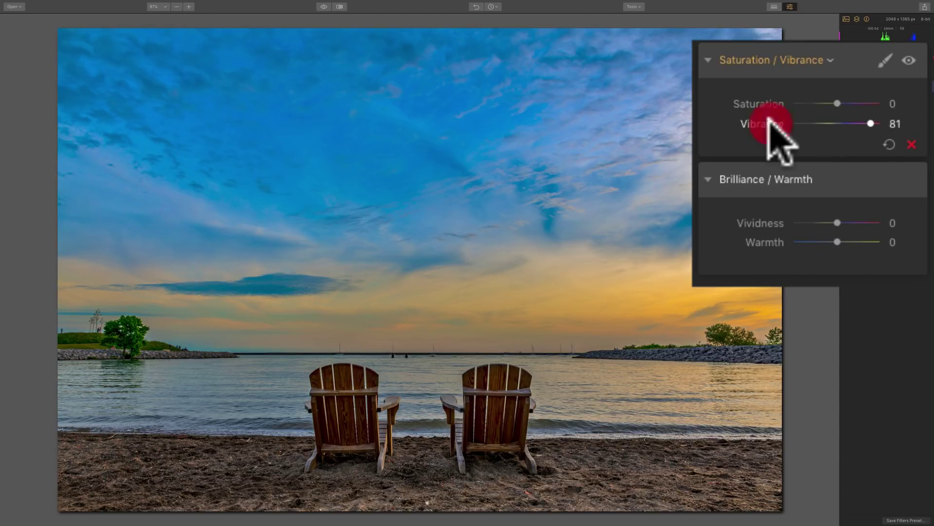
{"action": "double_click", "coordinate": [770, 124]}
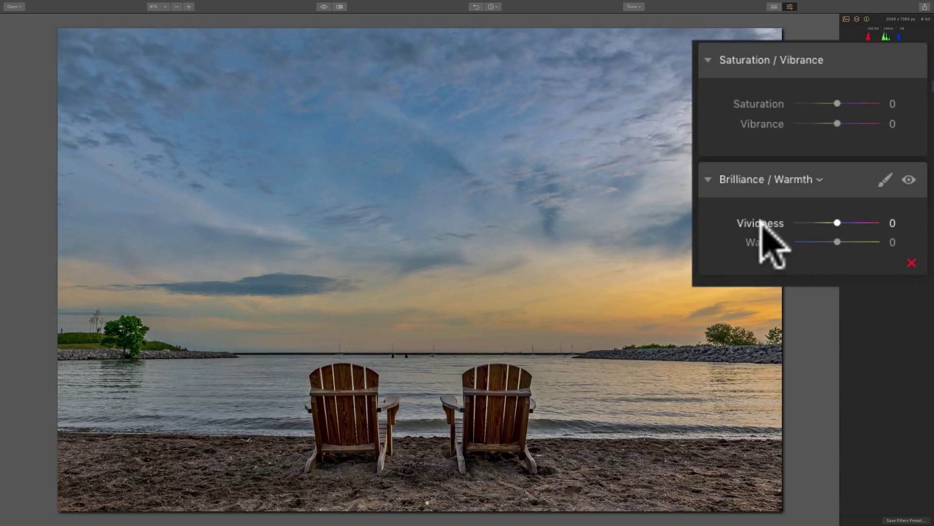
Compare Vividness at -100 with Vibrance at -100, switching between them and resetting each to 0.
{"action": "left_click_drag", "start_coordinate": [835, 222], "coordinate": [762, 221]}
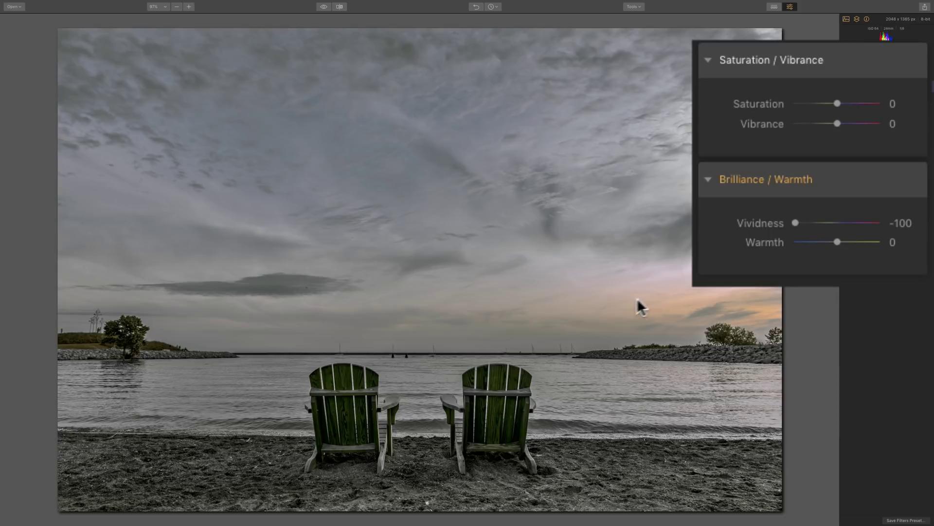
{"action": "double_click", "coordinate": [755, 219]}
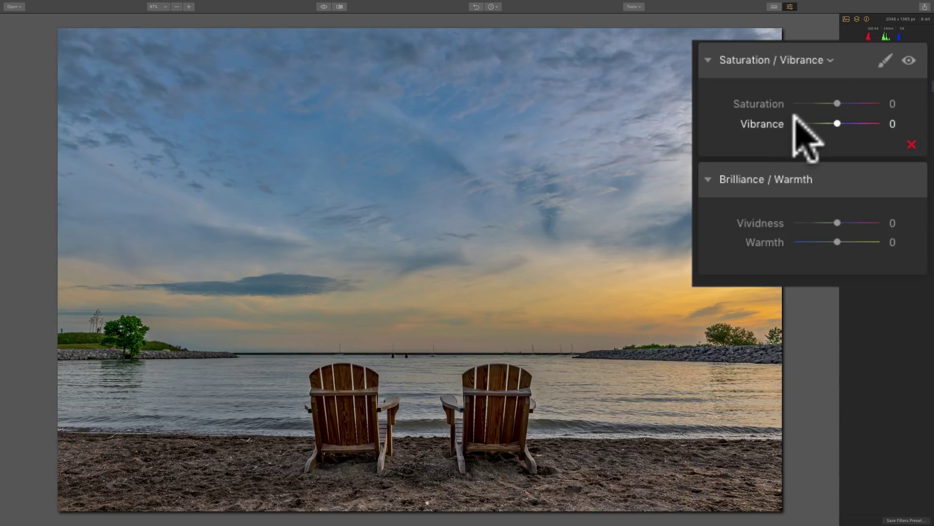
{"action": "left_click_drag", "start_coordinate": [837, 124], "coordinate": [679, 125]}
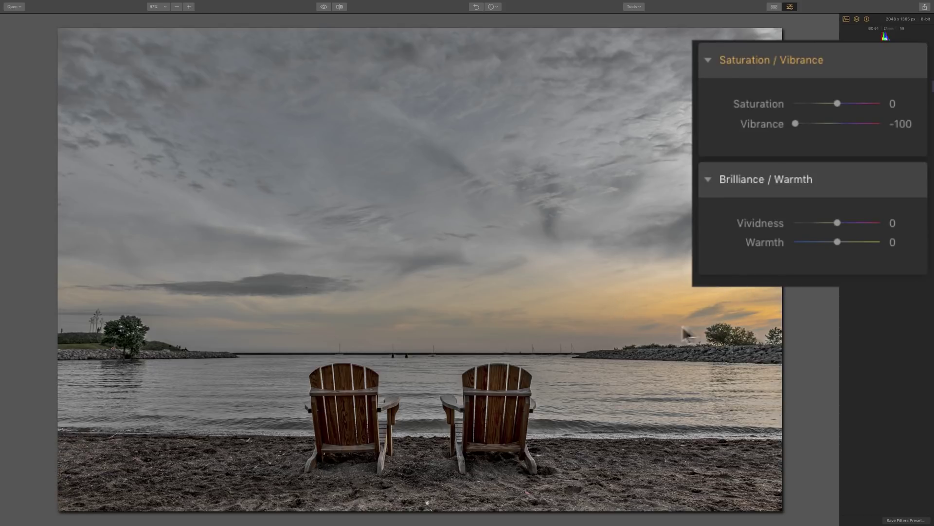
{"action": "double_click", "coordinate": [753, 125]}
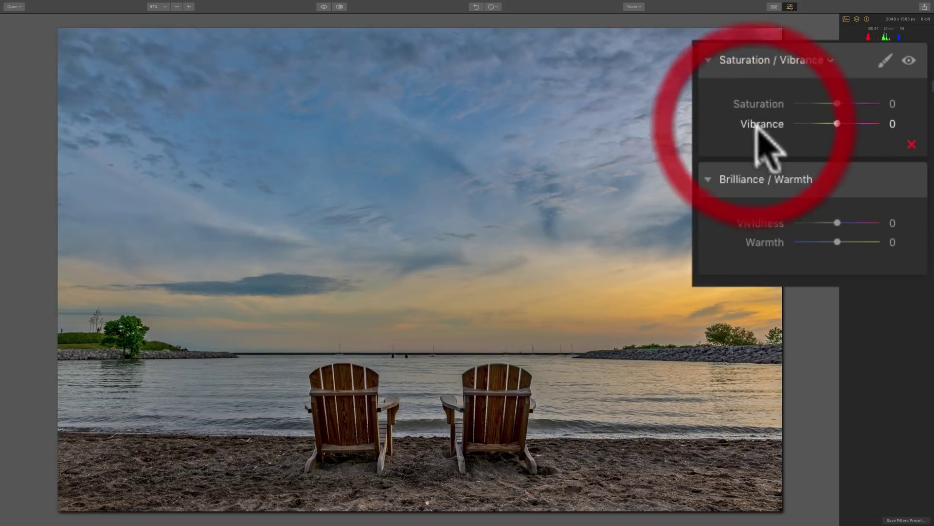
{"action": "left_click_drag", "start_coordinate": [836, 223], "coordinate": [752, 221]}
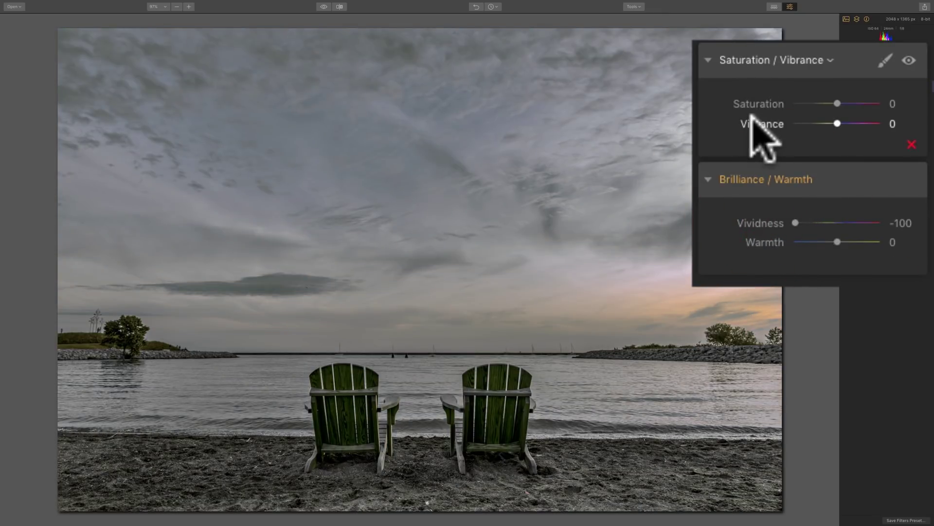
{"action": "double_click", "coordinate": [756, 224]}
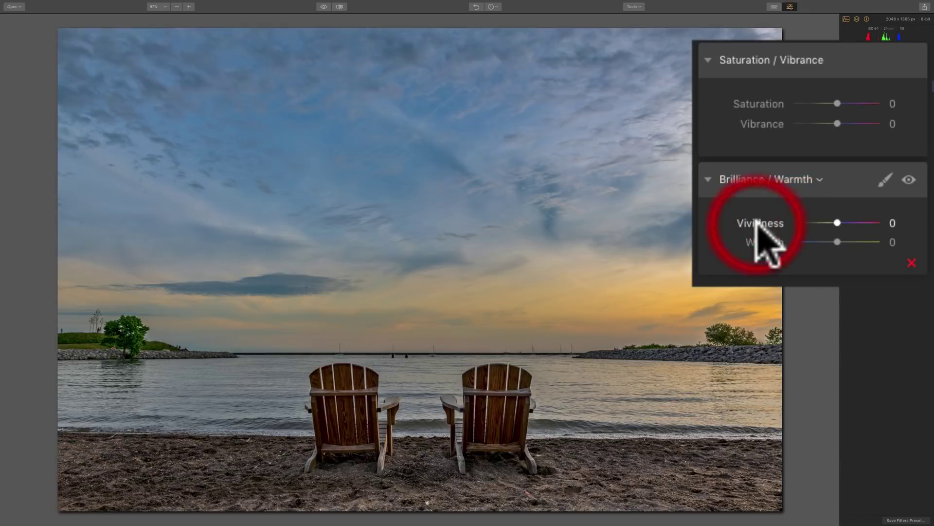
Compare Vividness at 100 with Saturation at 100 and Vibrance at 100, resetting each slider to 0.
{"action": "left_click_drag", "start_coordinate": [837, 222], "coordinate": [899, 221]}
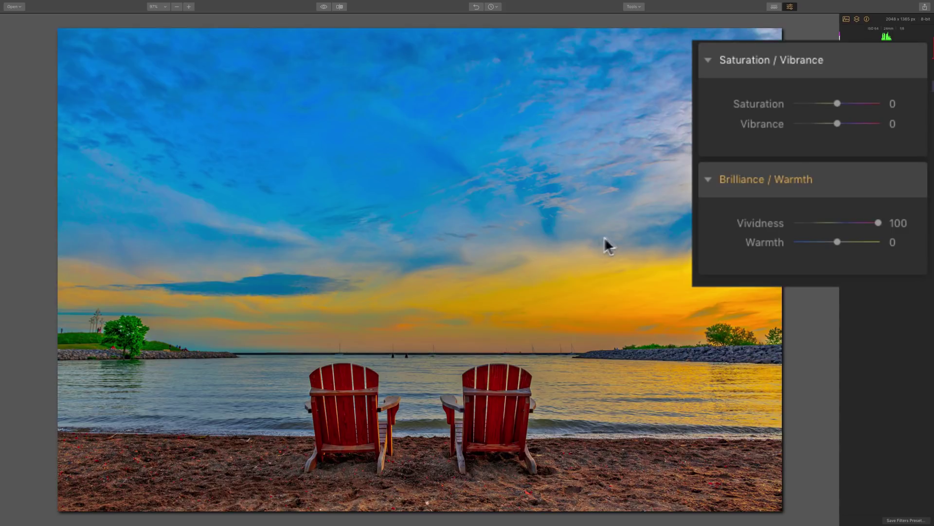
{"action": "double_click", "coordinate": [766, 218]}
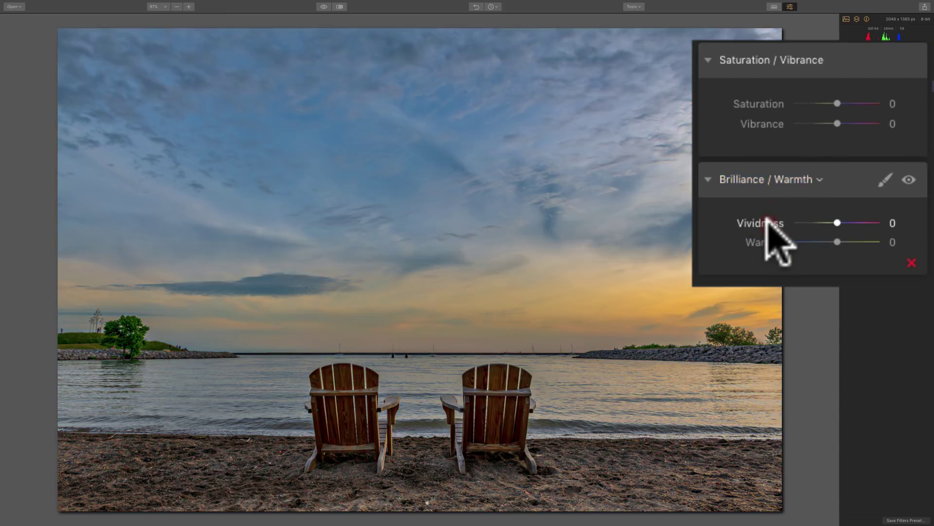
{"action": "left_click_drag", "start_coordinate": [836, 103], "coordinate": [928, 110]}
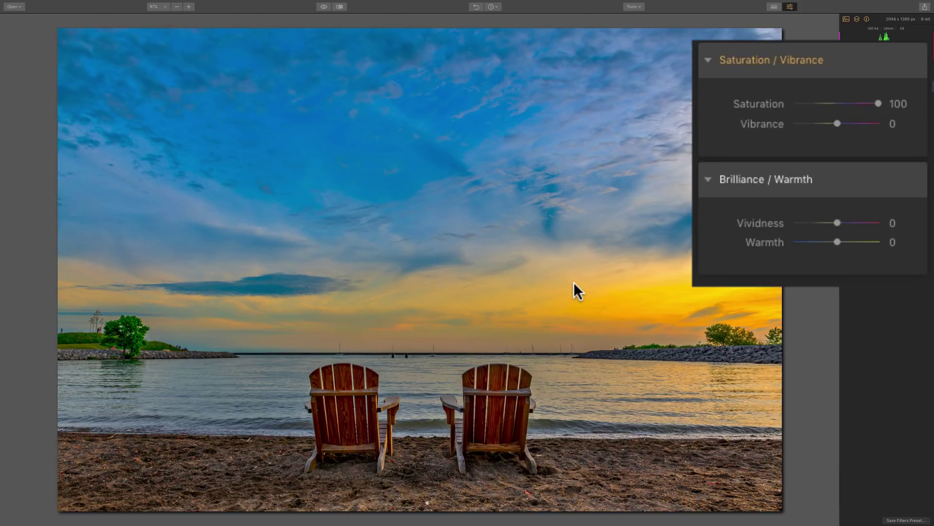
{"action": "double_click", "coordinate": [773, 104]}
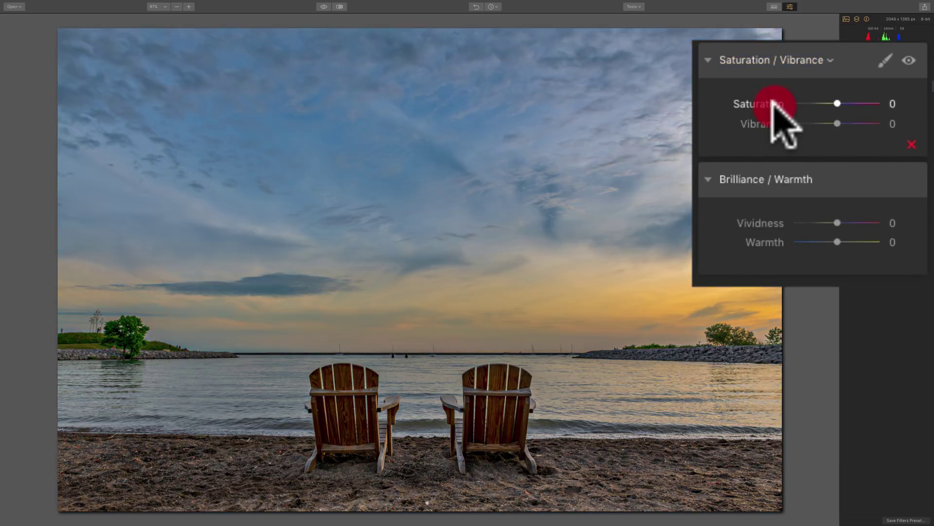
{"action": "left_click_drag", "start_coordinate": [837, 123], "coordinate": [907, 122]}
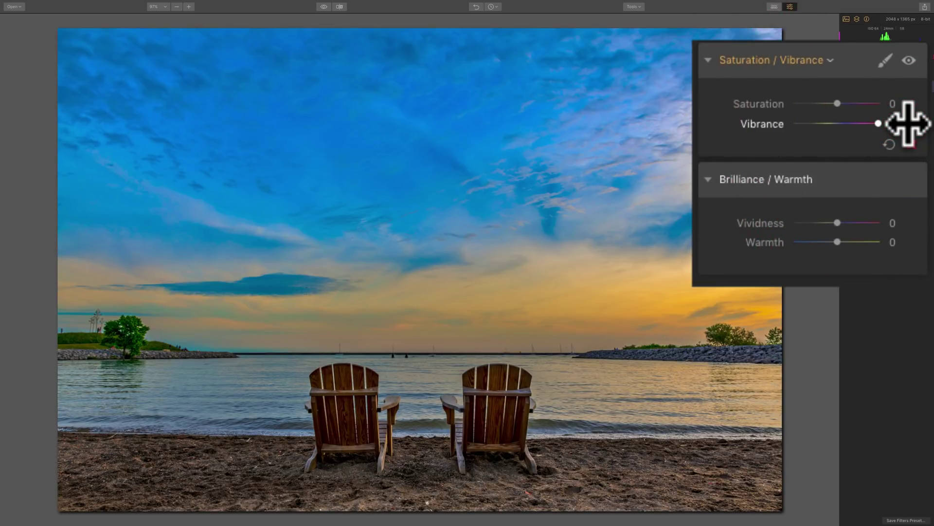
{"action": "double_click", "coordinate": [764, 126]}
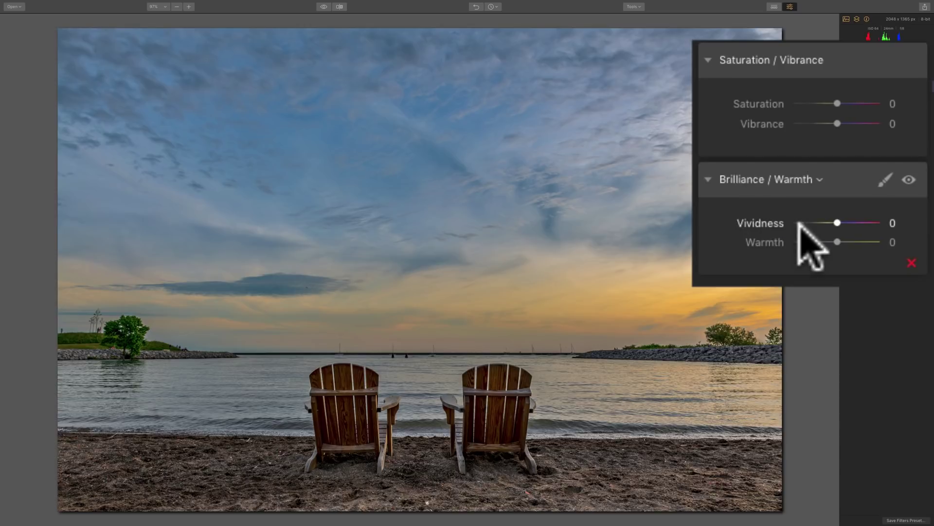
{"action": "left_click_drag", "start_coordinate": [837, 223], "coordinate": [895, 225]}
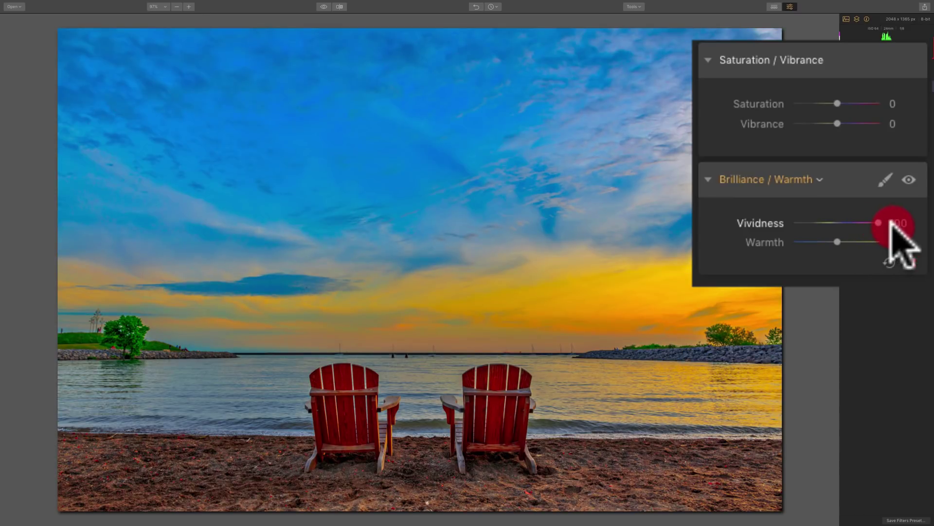
{"action": "left_click_drag", "start_coordinate": [892, 223], "coordinate": [852, 223]}
{"action": "double_click", "coordinate": [767, 220]}
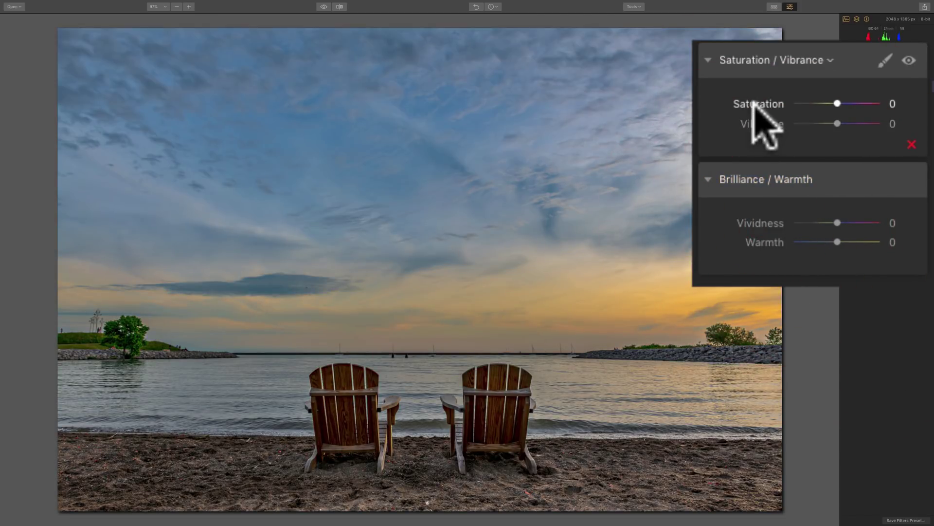
Try Saturation at -100 and a strongly reduced Vibrance separately, resetting each to 0.
{"action": "left_click_drag", "start_coordinate": [837, 104], "coordinate": [773, 104]}
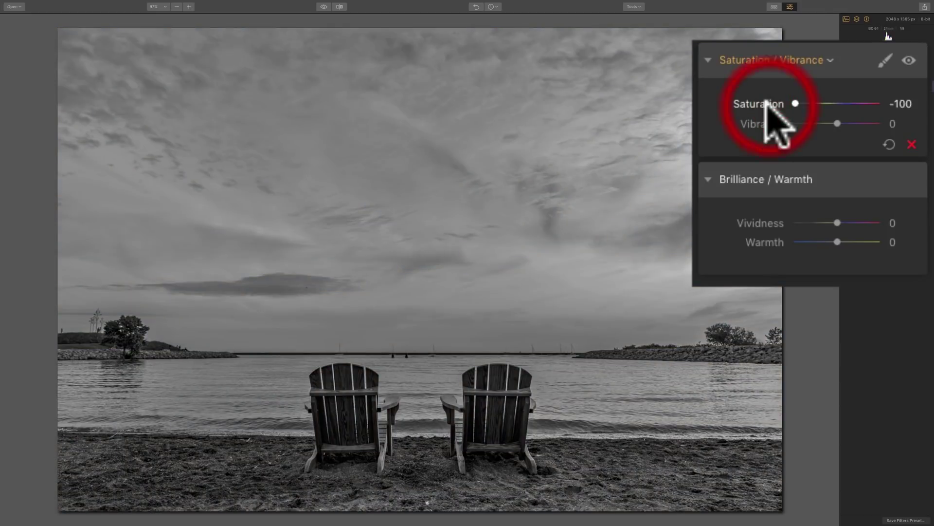
{"action": "double_click", "coordinate": [768, 102]}
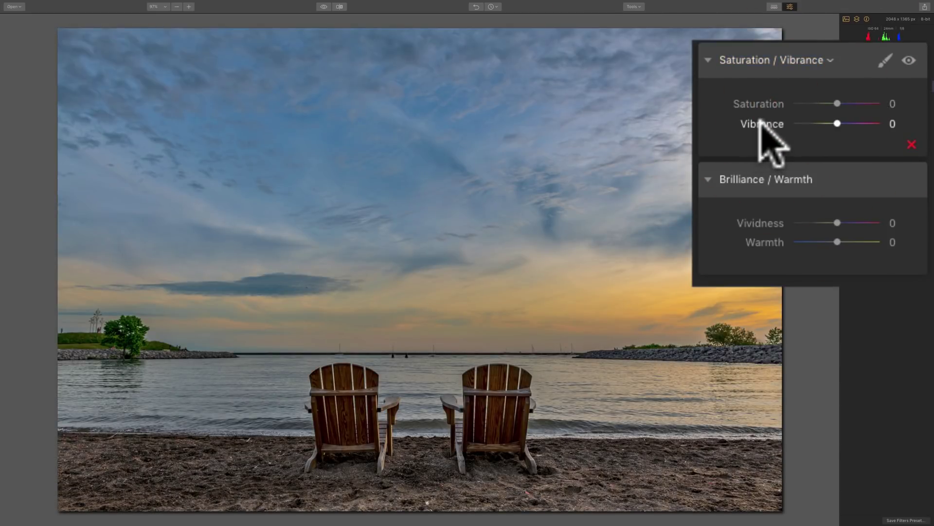
{"action": "left_click_drag", "start_coordinate": [837, 123], "coordinate": [786, 124]}
{"action": "double_click", "coordinate": [762, 124]}
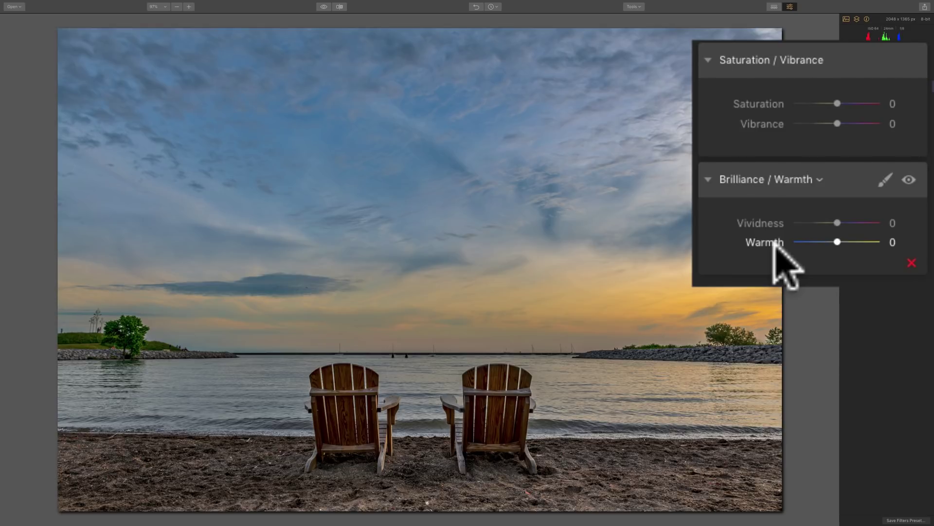
Try Warmth at -100 and at 59 in the Brilliance / Warmth filter, and reset it to 0.
{"action": "left_click", "coordinate": [830, 241]}
{"action": "left_click_drag", "start_coordinate": [830, 241], "coordinate": [754, 246]}
{"action": "left_click", "coordinate": [795, 242]}
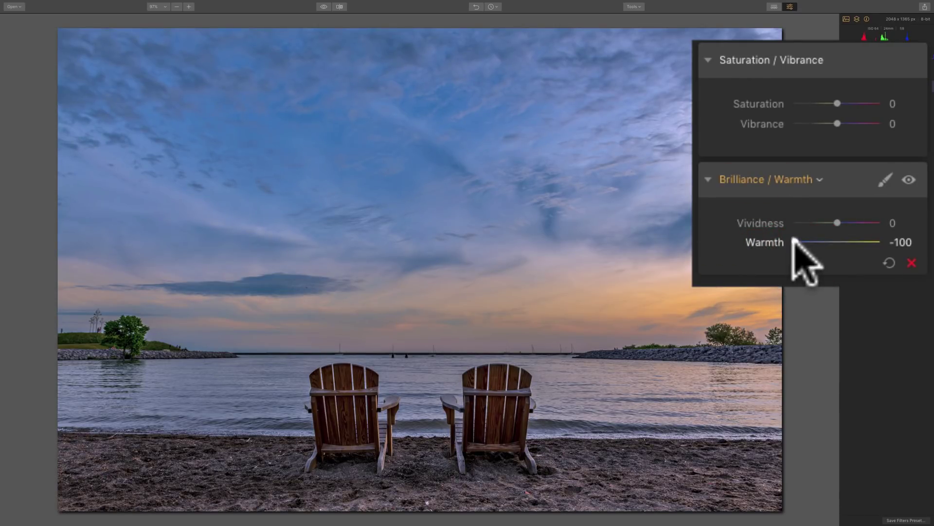
{"action": "left_click_drag", "start_coordinate": [795, 242], "coordinate": [815, 242]}
{"action": "left_click_drag", "start_coordinate": [835, 240], "coordinate": [864, 241]}
{"action": "double_click", "coordinate": [765, 241]}
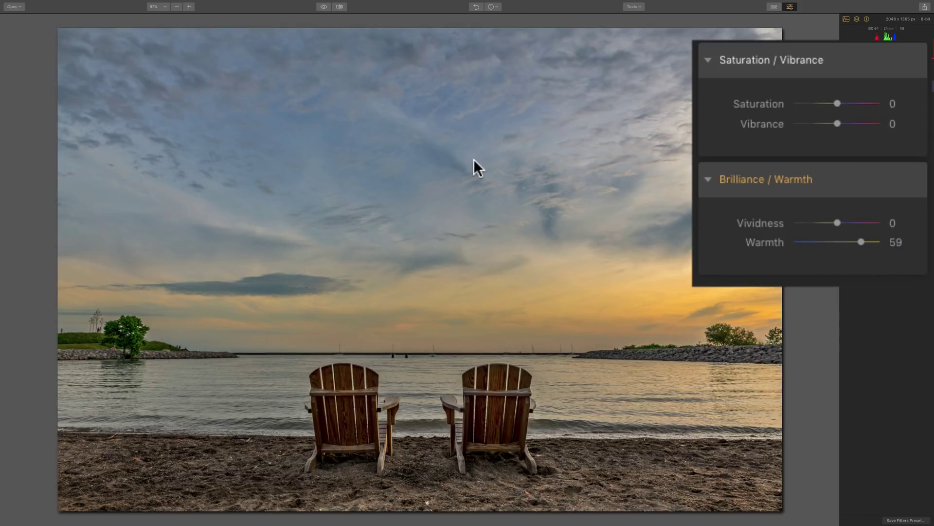
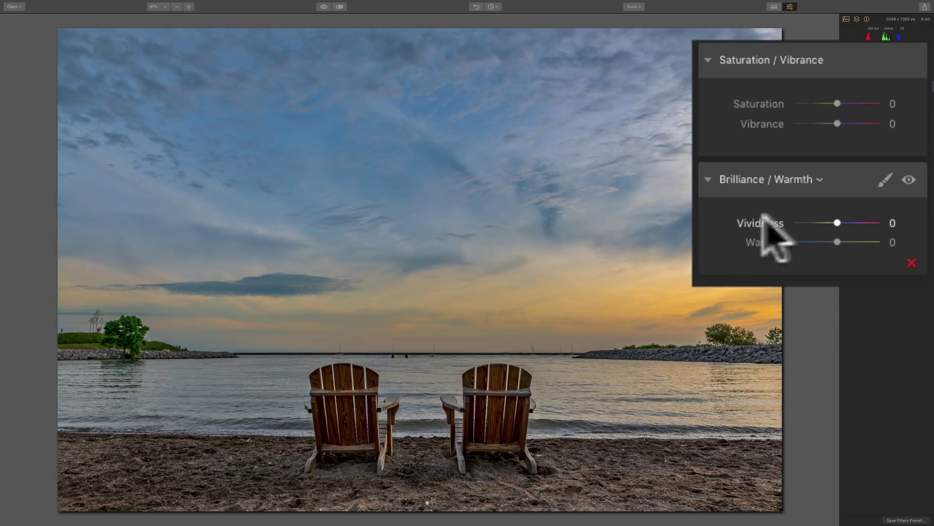
Try Vividness in the Brilliance / Warmth filter at 4 and at 100, and reduce it to 16.
{"action": "mouse_move", "coordinate": [837, 222]}
{"action": "left_mouse_down"}
{"action": "mouse_move", "coordinate": [868, 223]}
{"action": "mouse_move", "coordinate": [814, 222]}
{"action": "mouse_move", "coordinate": [838, 221]}
{"action": "left_mouse_up"}
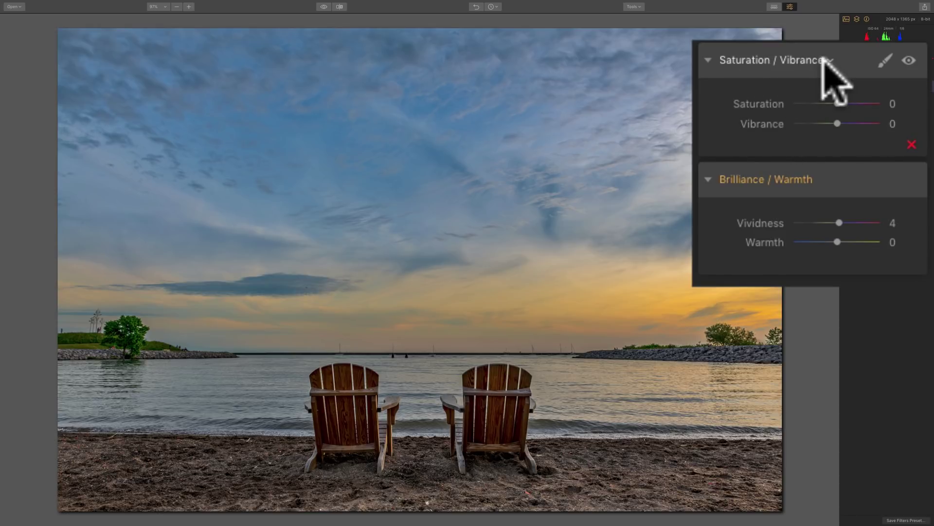
{"action": "left_click_drag", "start_coordinate": [839, 222], "coordinate": [887, 223]}
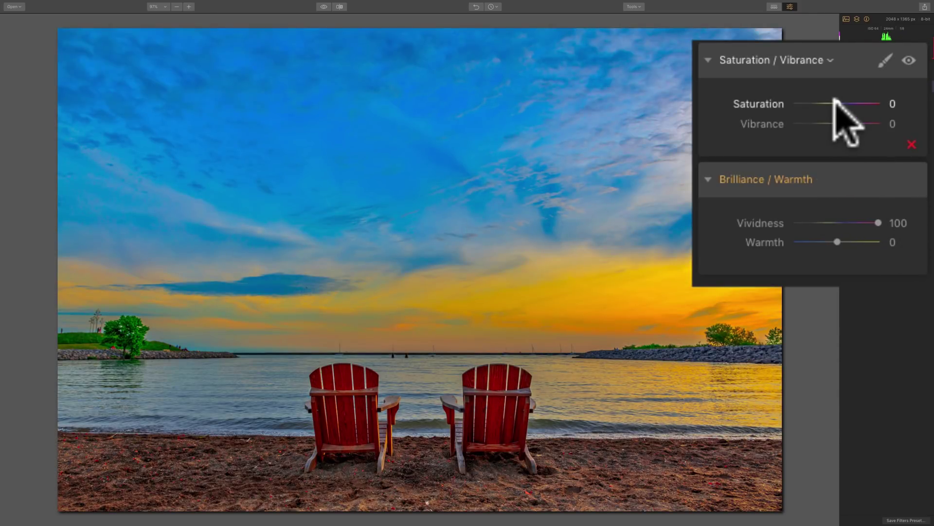
{"action": "left_click_drag", "start_coordinate": [848, 223], "coordinate": [841, 223]}
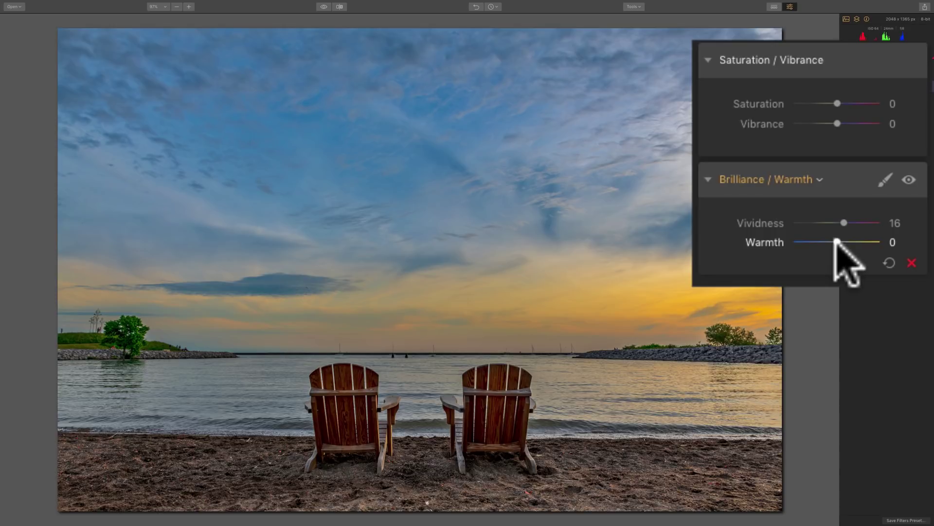
Try Warmth at -20 in the Brilliance / Warmth filter, and reset both Warmth and Vividness to 0.
{"action": "mouse_move", "coordinate": [837, 241]}
{"action": "left_mouse_down"}
{"action": "mouse_move", "coordinate": [847, 241]}
{"action": "mouse_move", "coordinate": [822, 241]}
{"action": "mouse_move", "coordinate": [851, 241]}
{"action": "mouse_move", "coordinate": [826, 242]}
{"action": "left_mouse_up"}
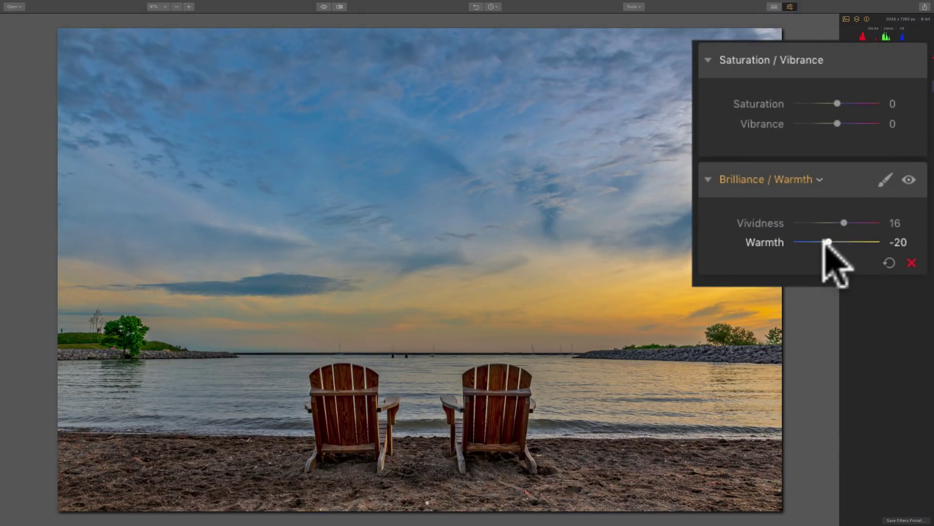
{"action": "left_click", "coordinate": [825, 240]}
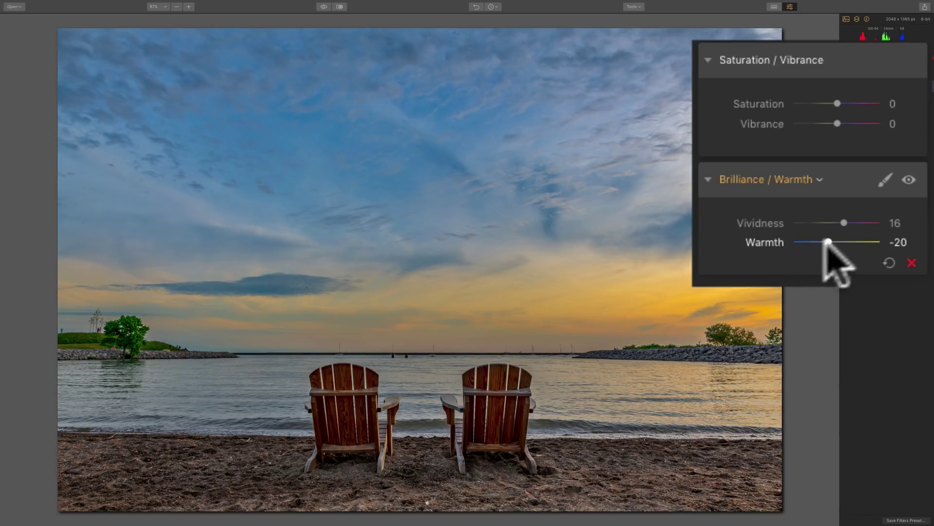
{"action": "double_click", "coordinate": [764, 241]}
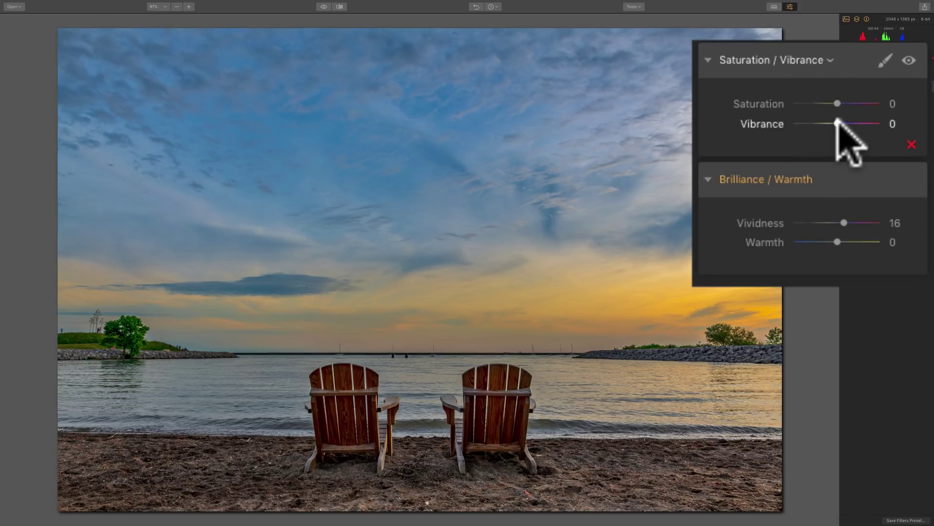
{"action": "double_click", "coordinate": [768, 221]}
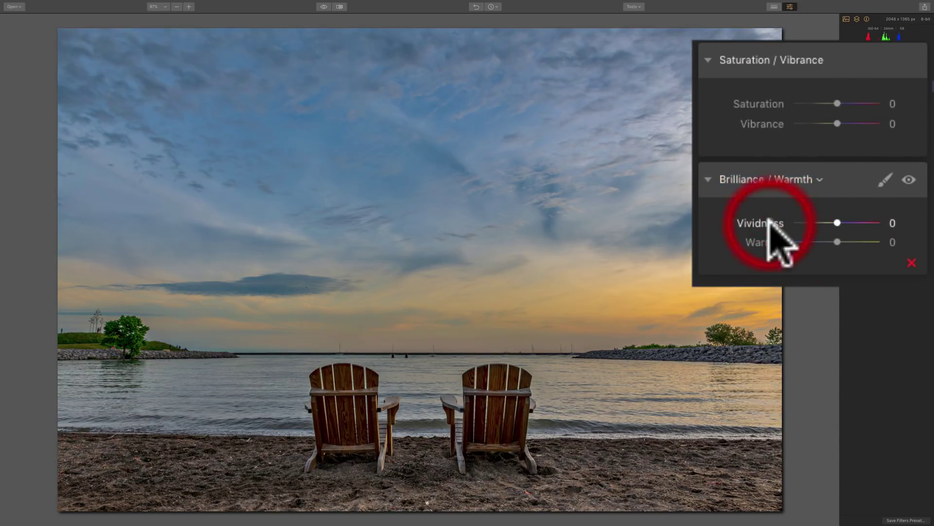
{"action": "left_click", "coordinate": [775, 233]}
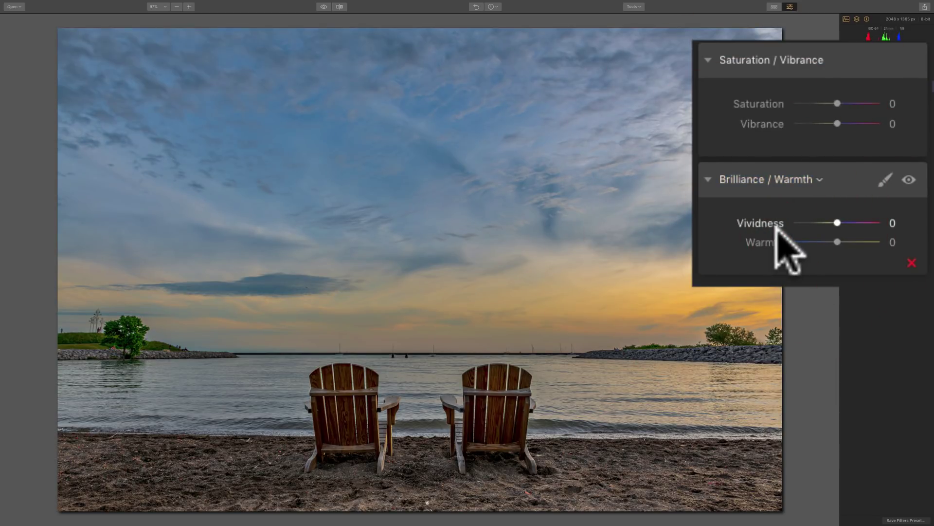